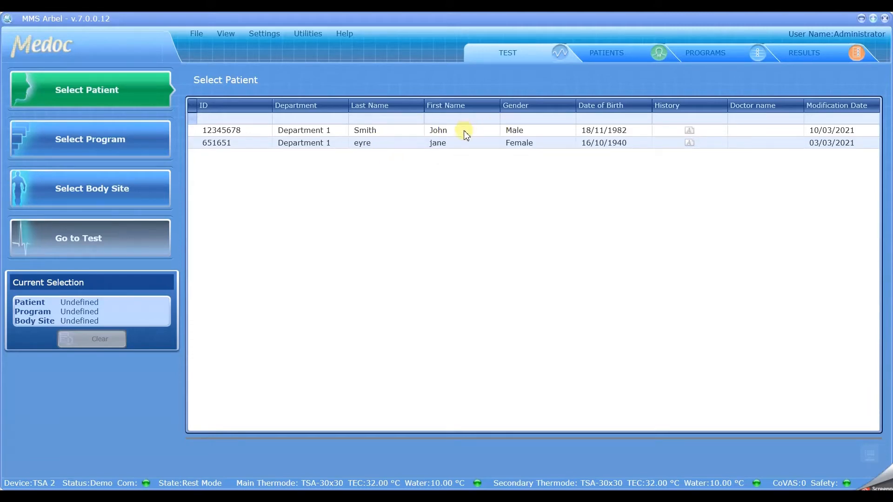
# - Review the Patients and Programs lists, then close Medoc Main Station and confirm with OK
pyautogui.click(618, 57)
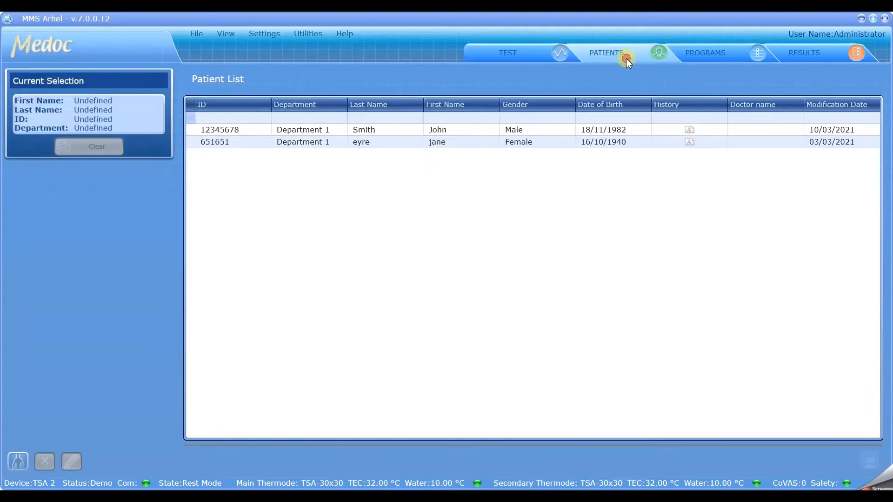
pyautogui.click(725, 52)
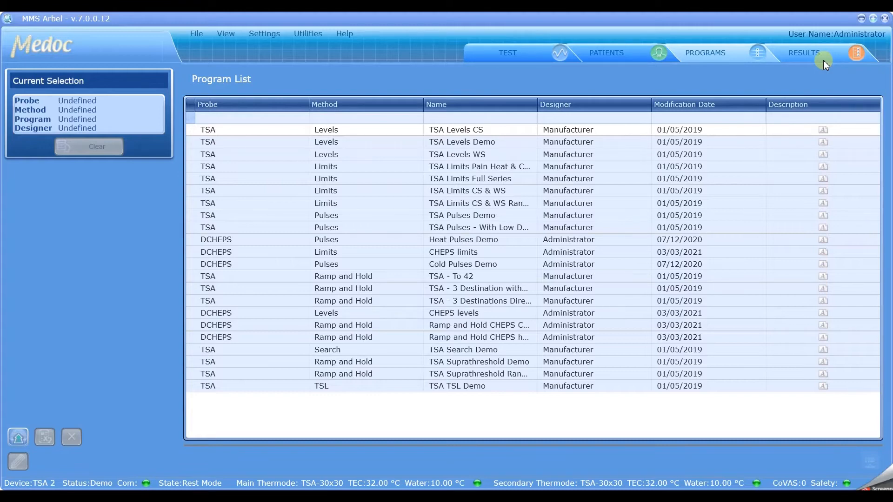
pyautogui.click(886, 20)
pyautogui.click(426, 273)
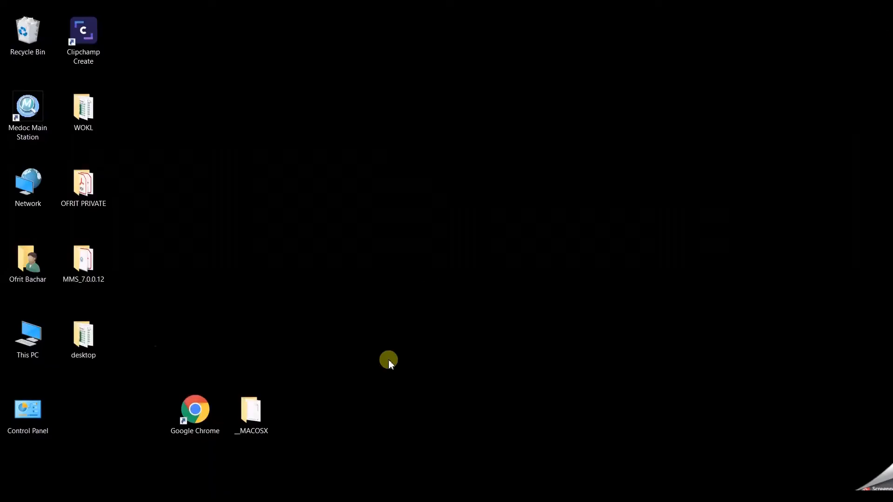
# - Relaunch Medoc Main Station and choose Database Utility from the launcher's Options list
pyautogui.doubleClick(38, 118)
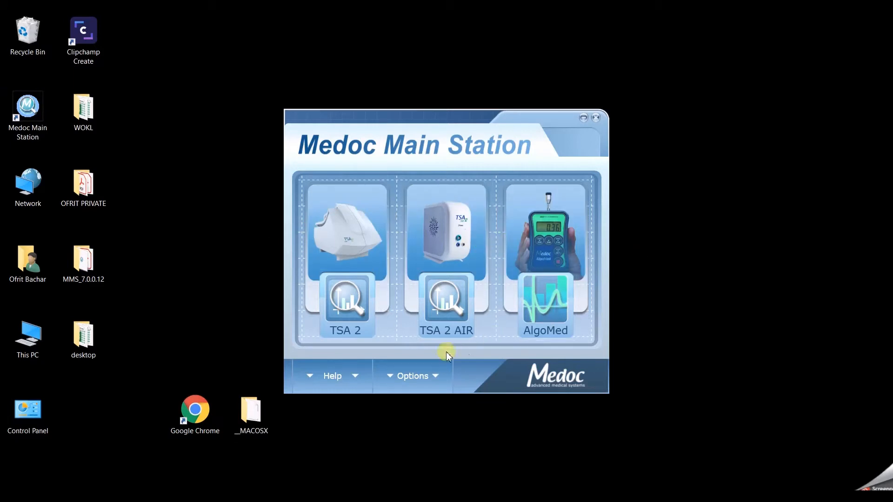
pyautogui.click(433, 377)
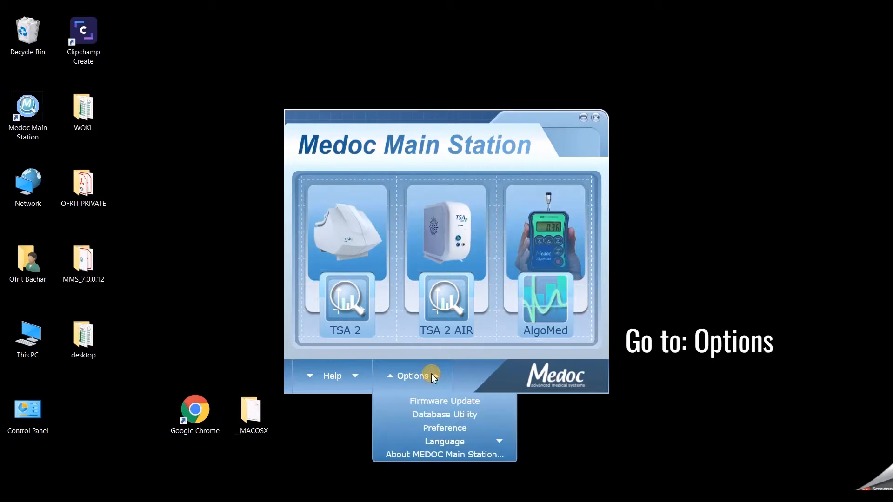
pyautogui.click(437, 422)
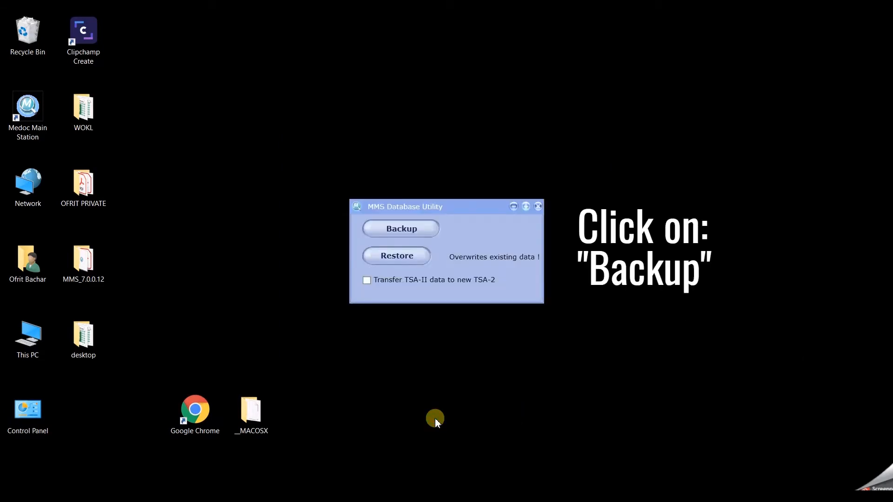
# - Back up the database to the Desktop as 10032021db.sdf
pyautogui.click(412, 229)
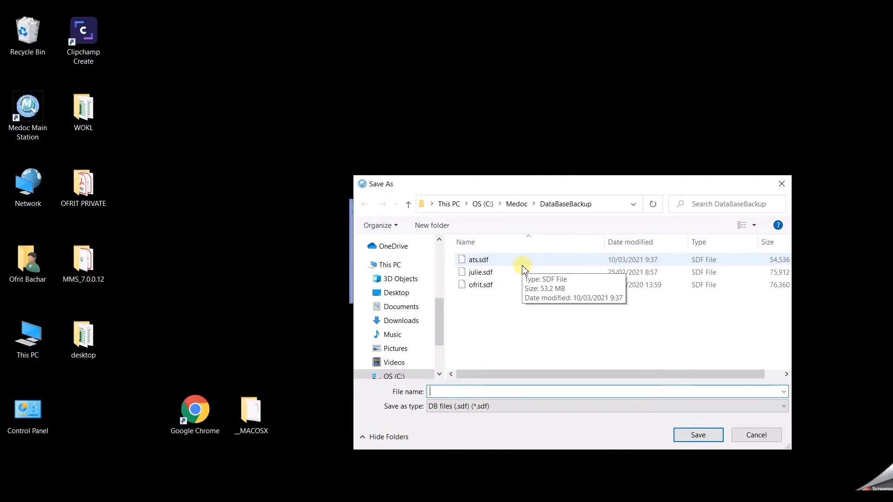
pyautogui.click(408, 300)
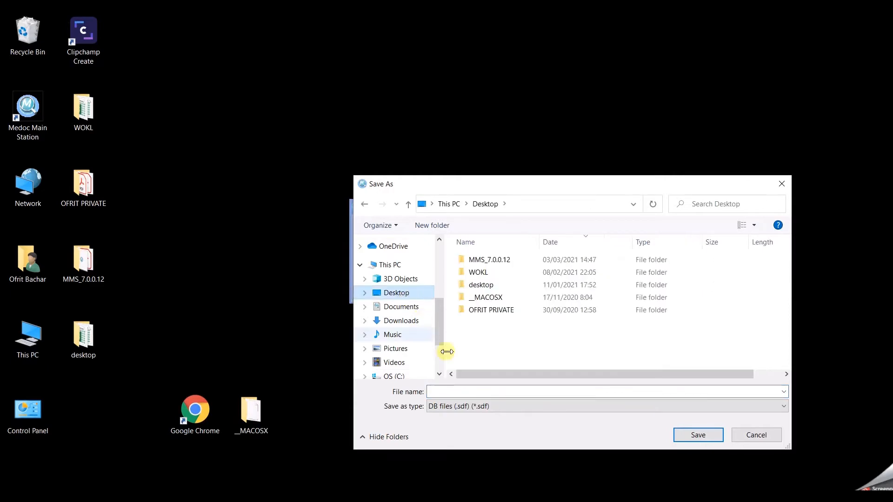
pyautogui.click(458, 392)
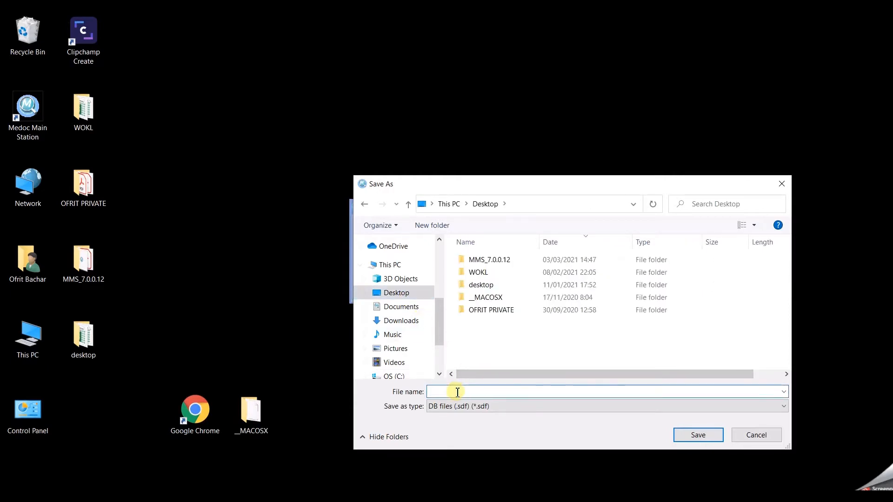
pyautogui.write('10032021db')
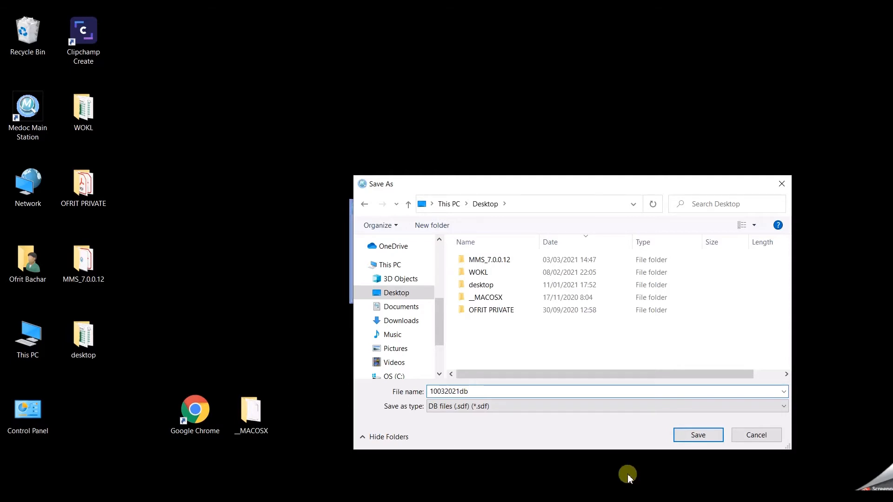
pyautogui.click(703, 437)
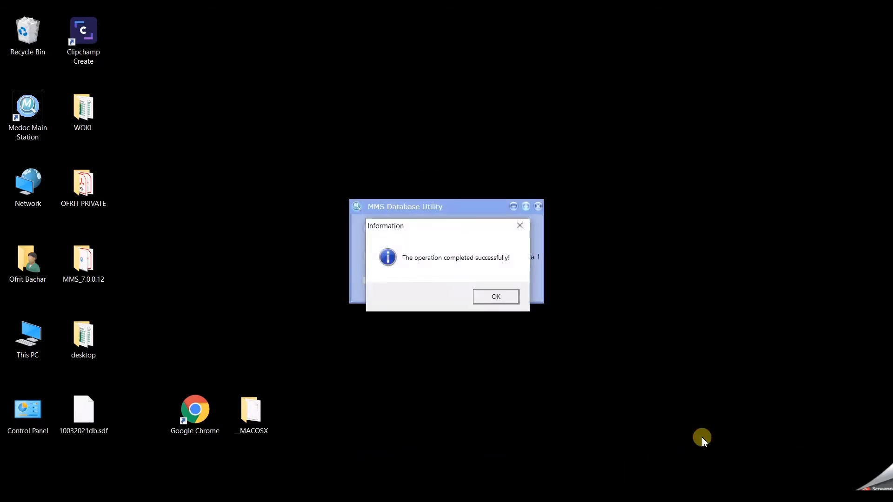
# - Dismiss the success message, close the Database Utility, and open the MMS_7.0.0.12 desktop folder
pyautogui.click(494, 295)
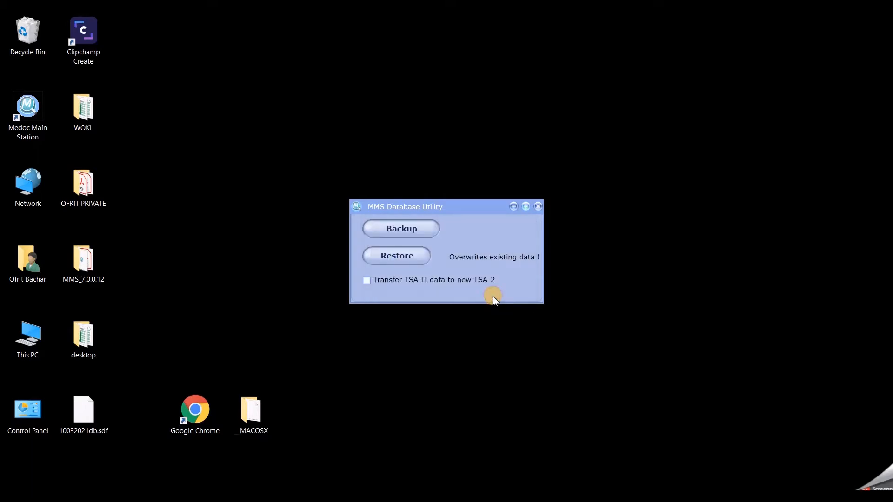
pyautogui.click(539, 208)
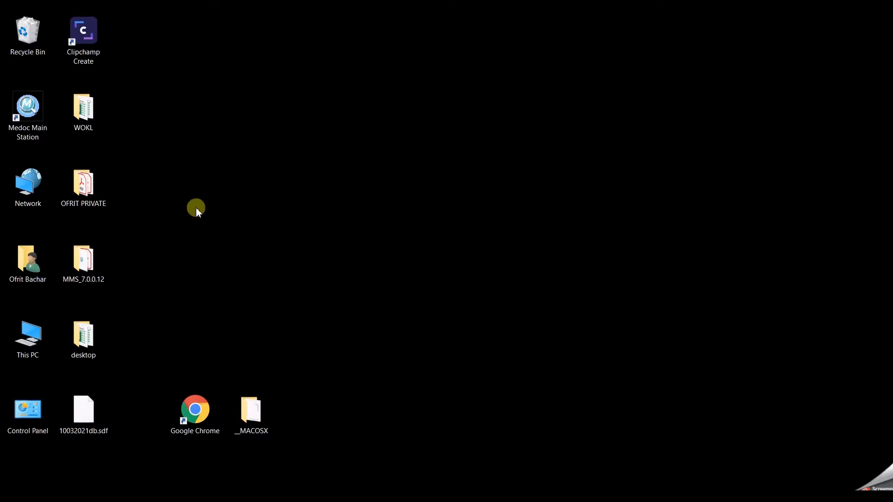
pyautogui.doubleClick(89, 258)
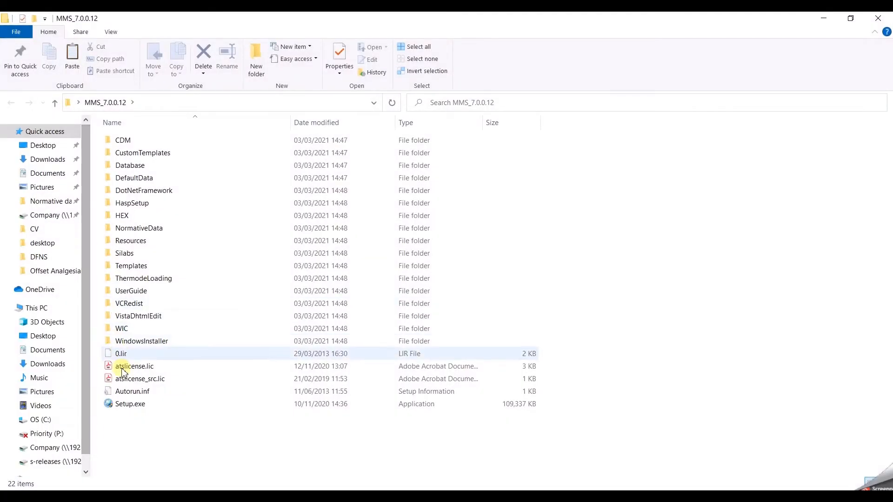
# - Run Setup.exe and uninstall the previous Medoc Main Station using the default backup path
pyautogui.doubleClick(126, 404)
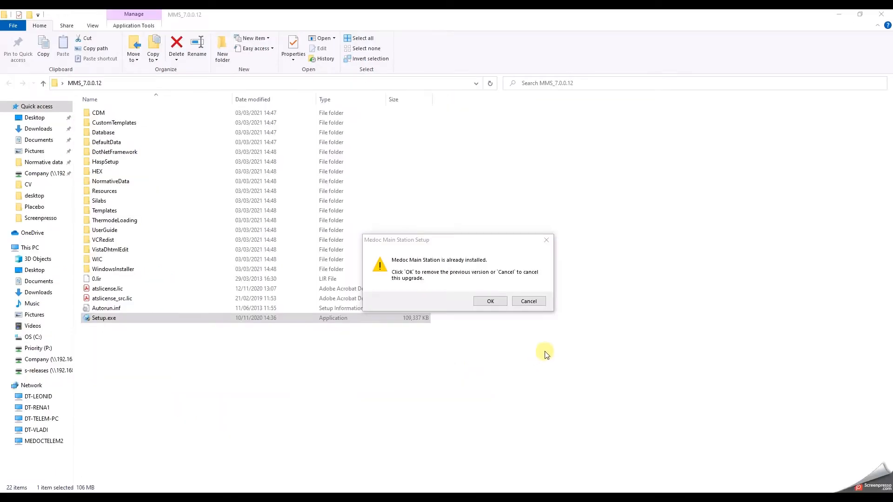
pyautogui.click(493, 301)
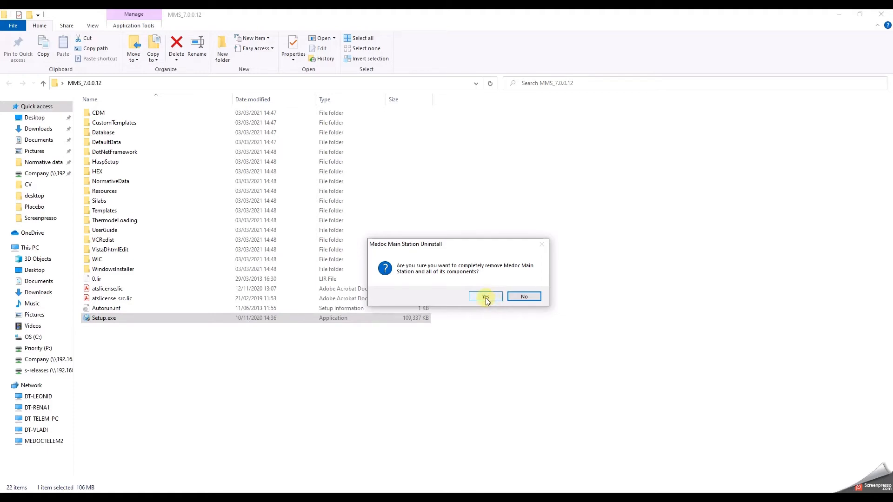
pyautogui.click(486, 298)
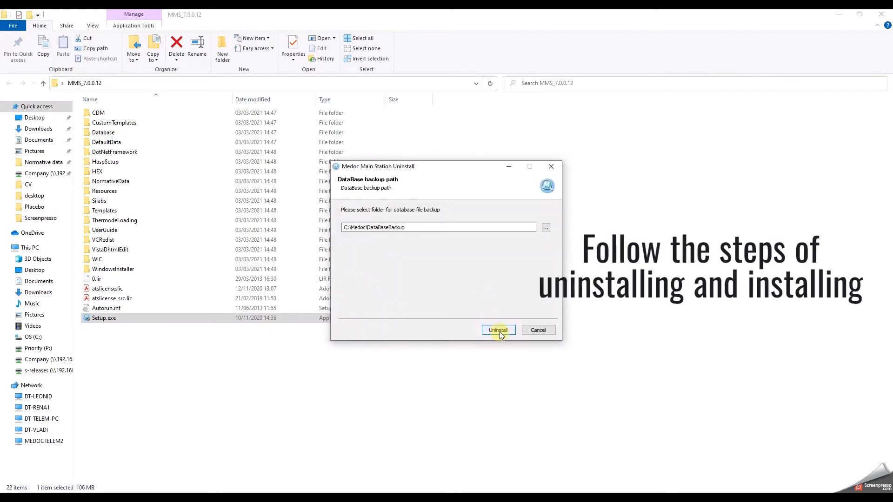
pyautogui.click(499, 331)
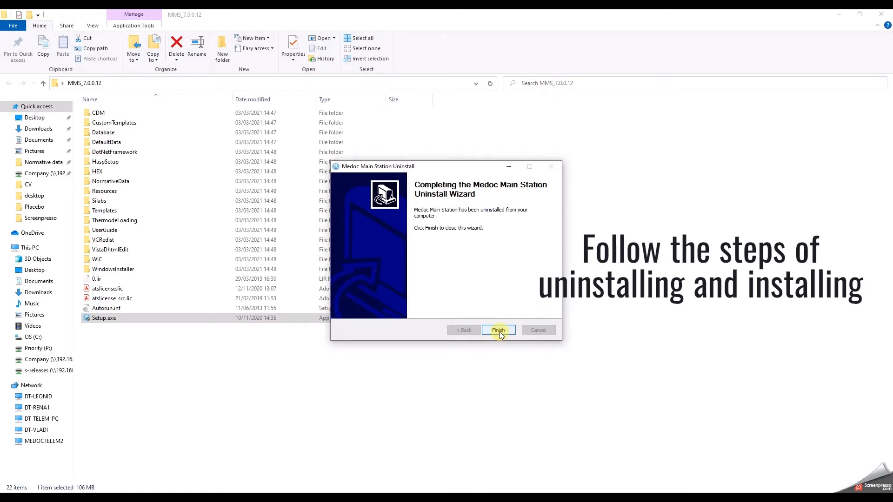
pyautogui.click(499, 330)
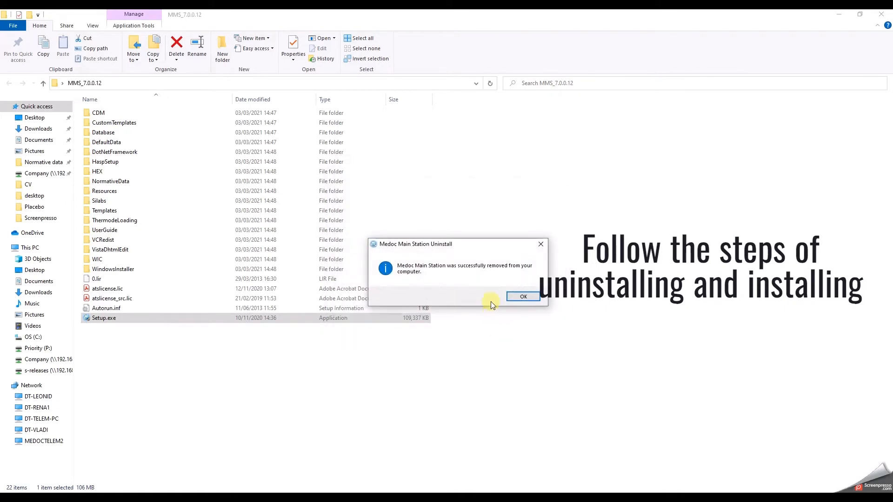
# - Install Medoc Main Station with the default location and Start Menu folder, choosing to reboot manually later
pyautogui.click(529, 297)
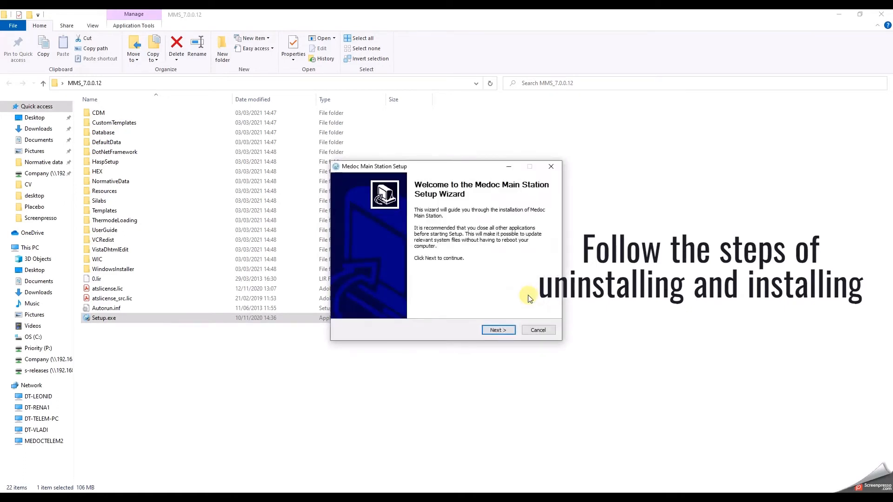
pyautogui.click(504, 330)
pyautogui.click(504, 330)
pyautogui.click(504, 330)
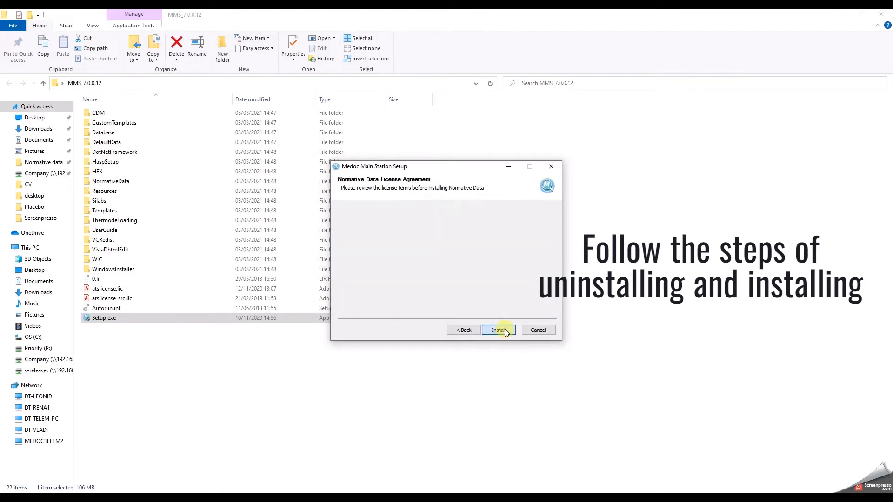
pyautogui.click(504, 330)
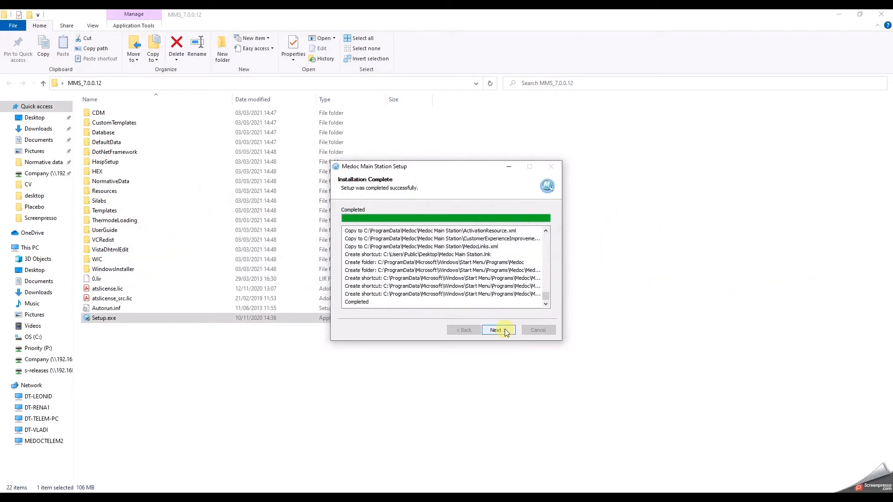
pyautogui.click(497, 330)
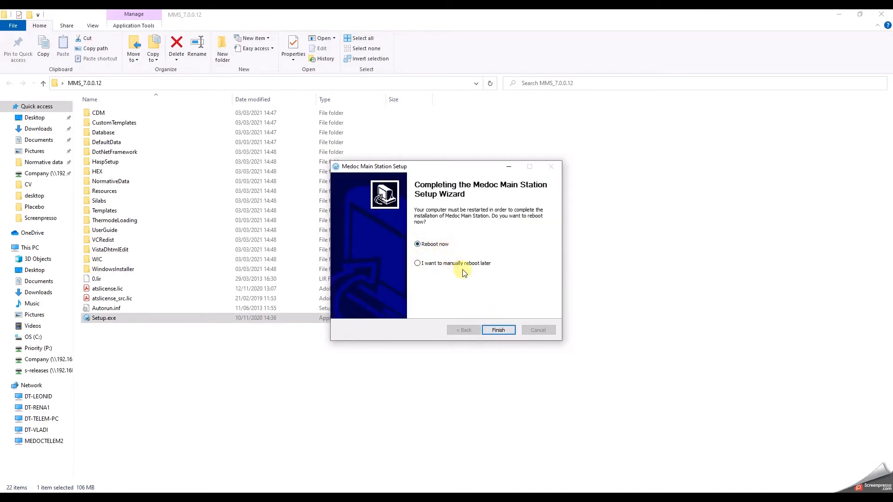
pyautogui.click(428, 265)
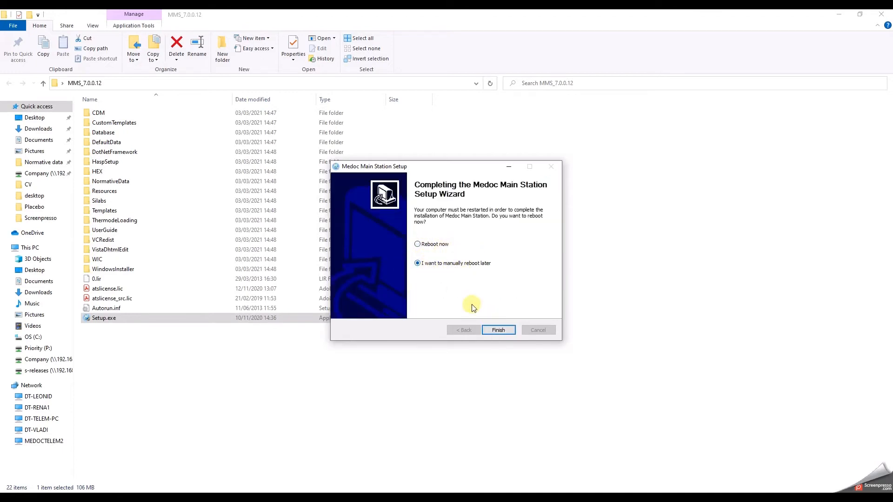
pyautogui.click(498, 331)
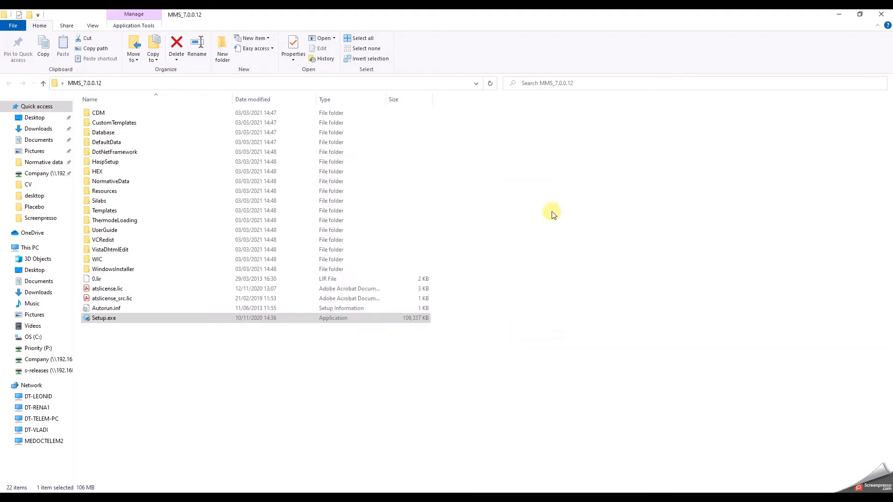
# - Close the installer folder, launch the new Medoc Main Station, and log in to TSA 2 as administrator in demo mode
pyautogui.click(874, 15)
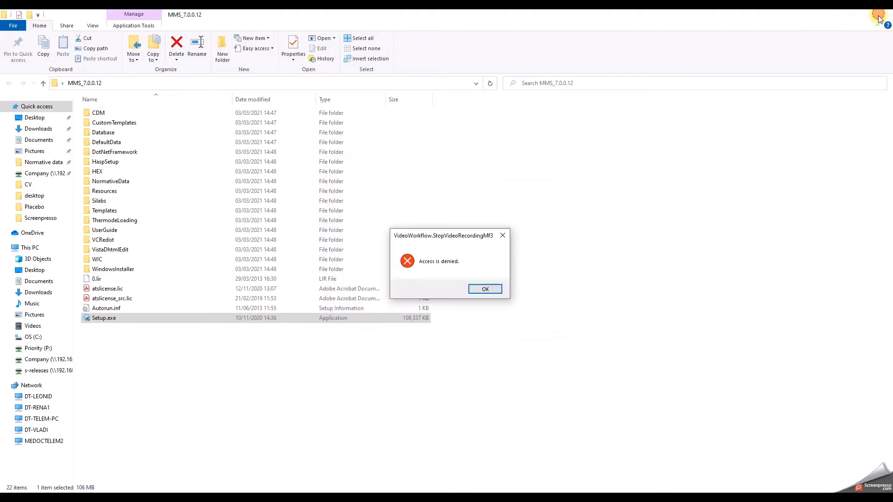
pyautogui.click(485, 288)
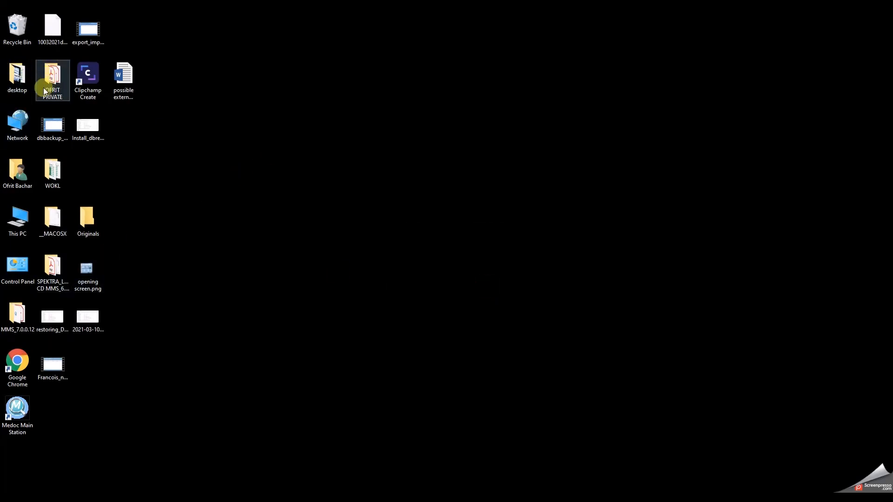
pyautogui.click(24, 406)
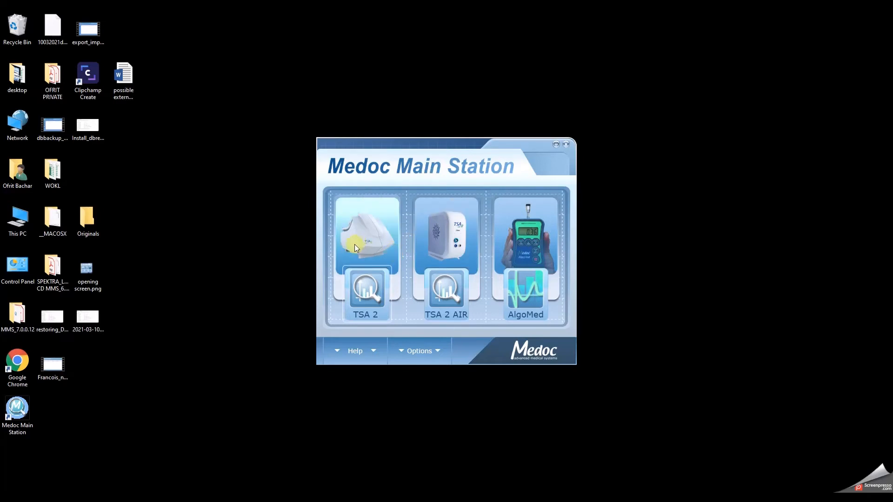
pyautogui.click(370, 300)
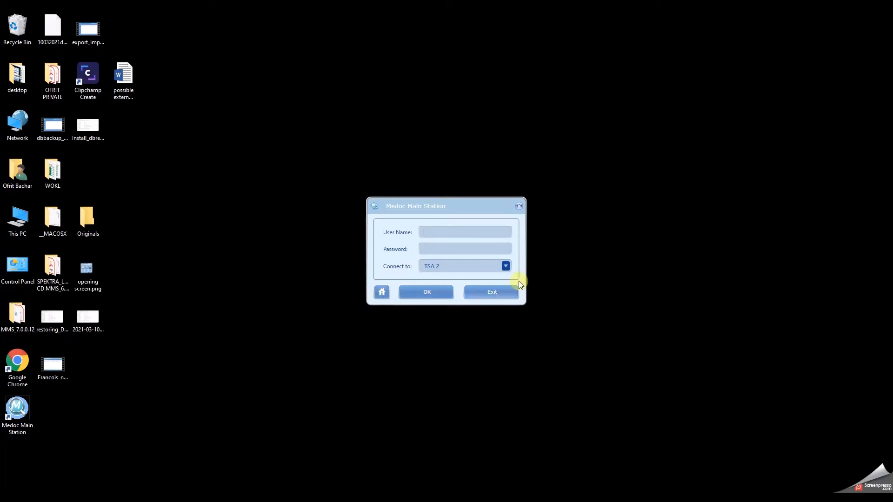
pyautogui.write('admin')
pyautogui.write('*')
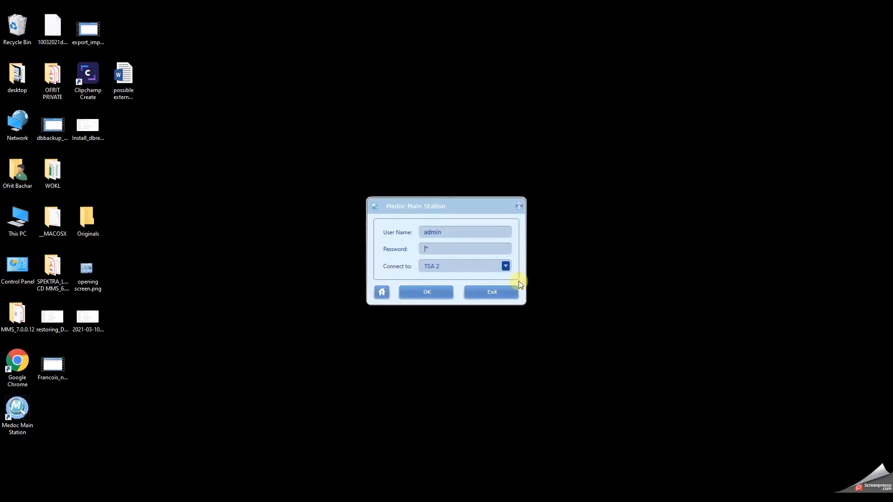
pyautogui.write('******')
pyautogui.press('Return')
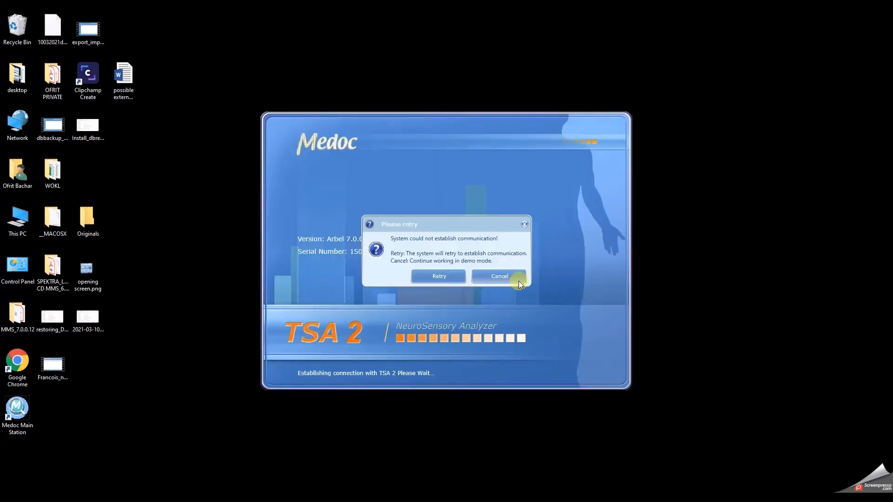
pyautogui.click(517, 278)
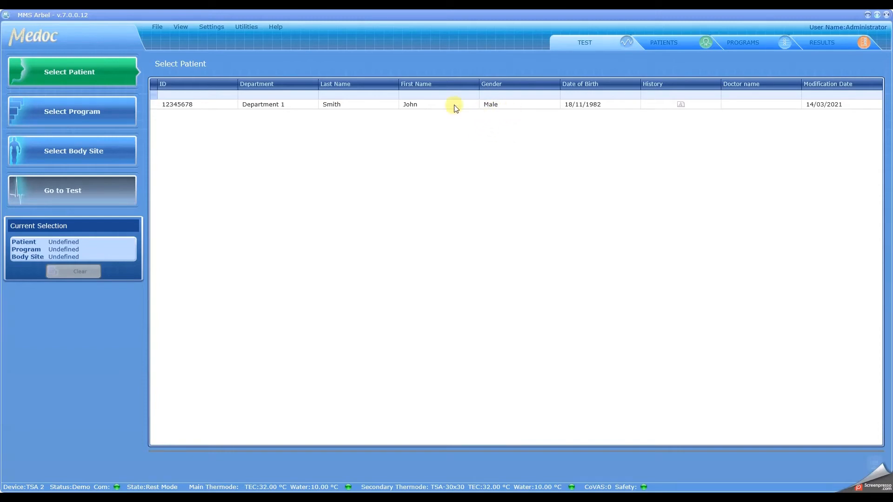
# - Select the single patient, review the Patients, Programs and Results lists, then close the application
pyautogui.click(390, 108)
pyautogui.click(697, 42)
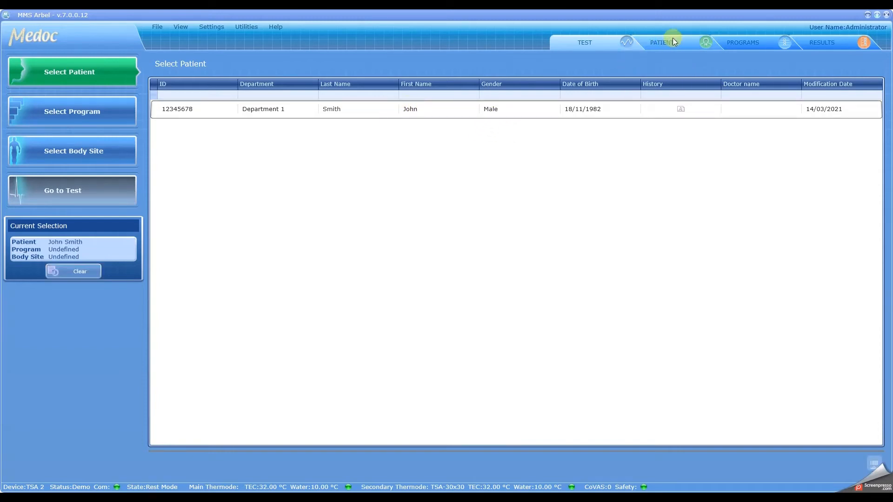
pyautogui.click(751, 43)
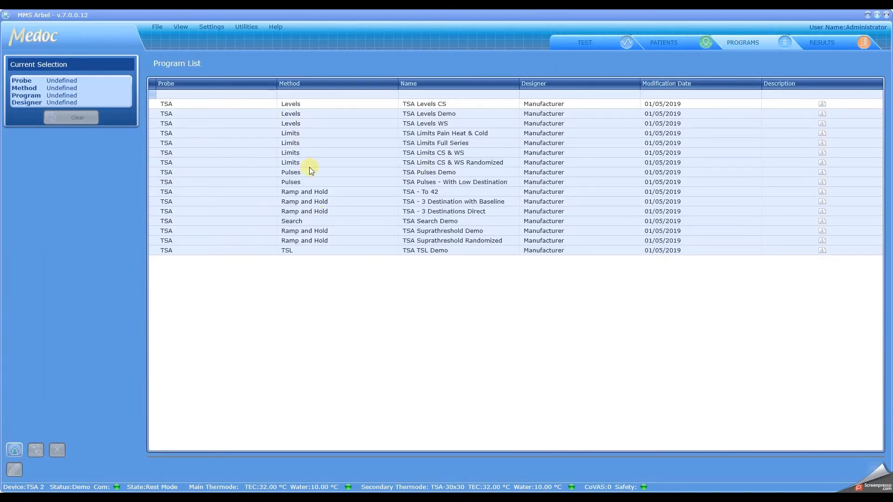
pyautogui.click(828, 44)
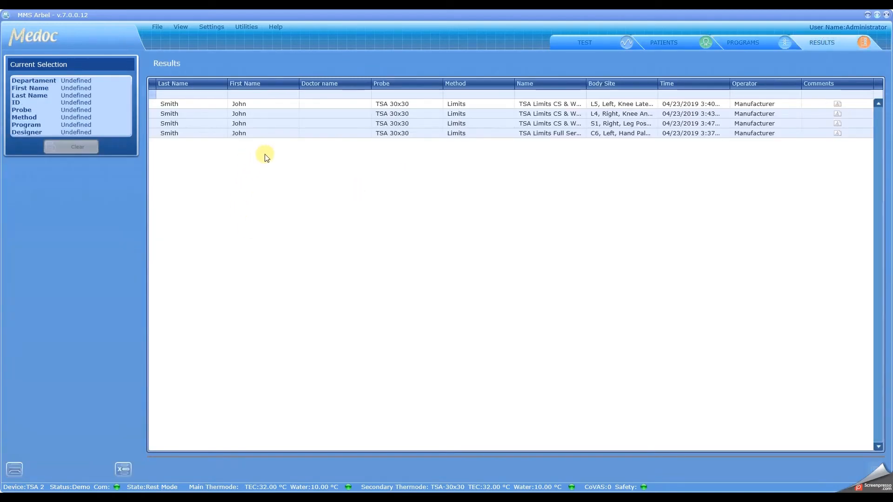
pyautogui.click(887, 15)
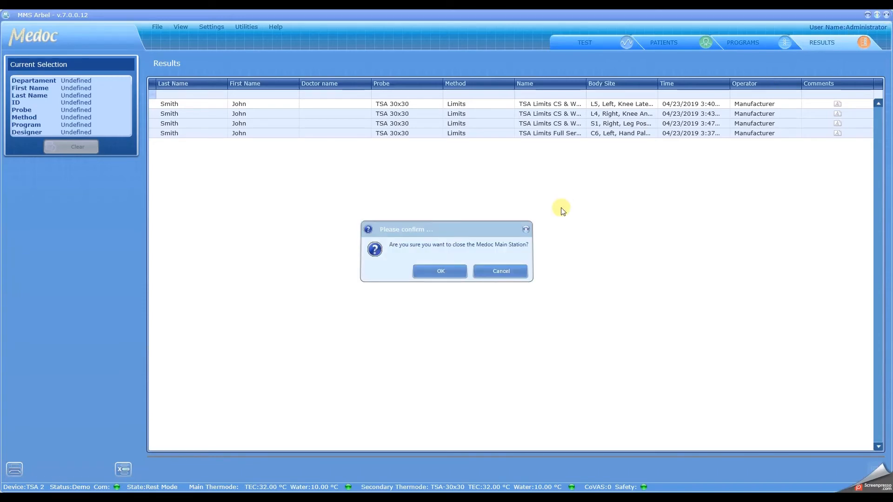
# - Confirm closing Medoc Main Station and choose Database Utility from the launcher's Options list
pyautogui.click(442, 274)
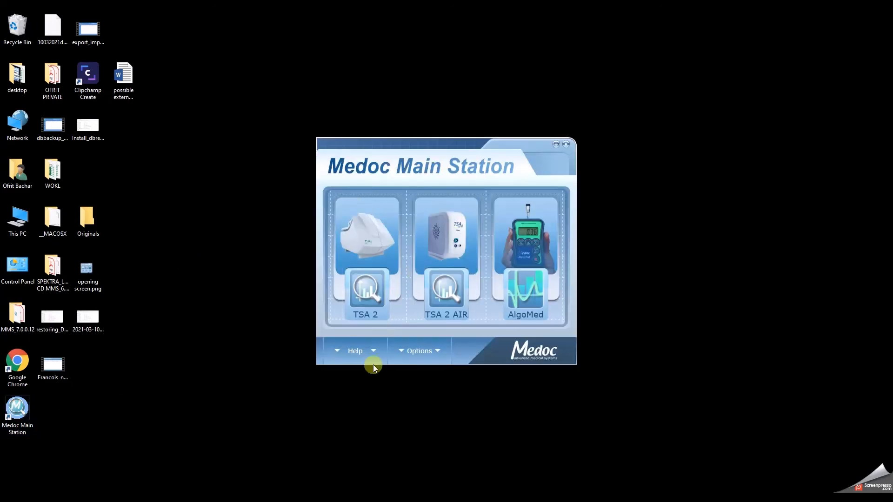
pyautogui.click(436, 352)
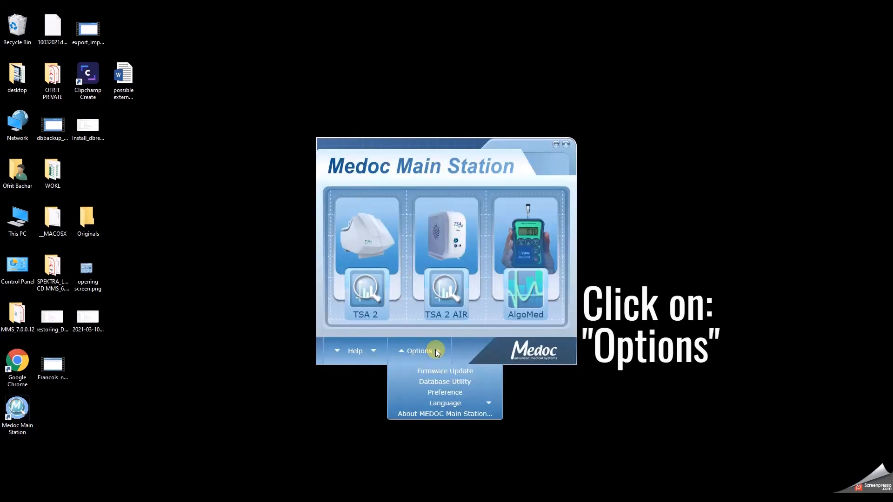
pyautogui.click(448, 384)
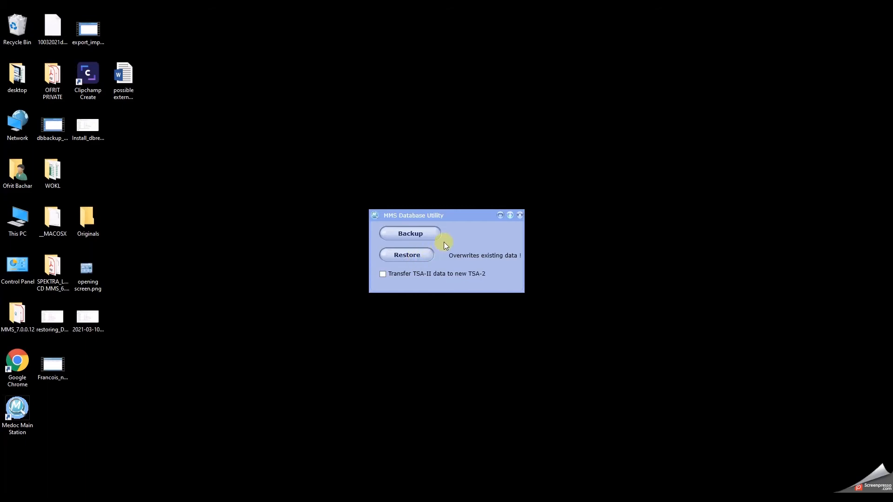
# - Start a database restore and accept the data-loss warning
pyautogui.click(415, 255)
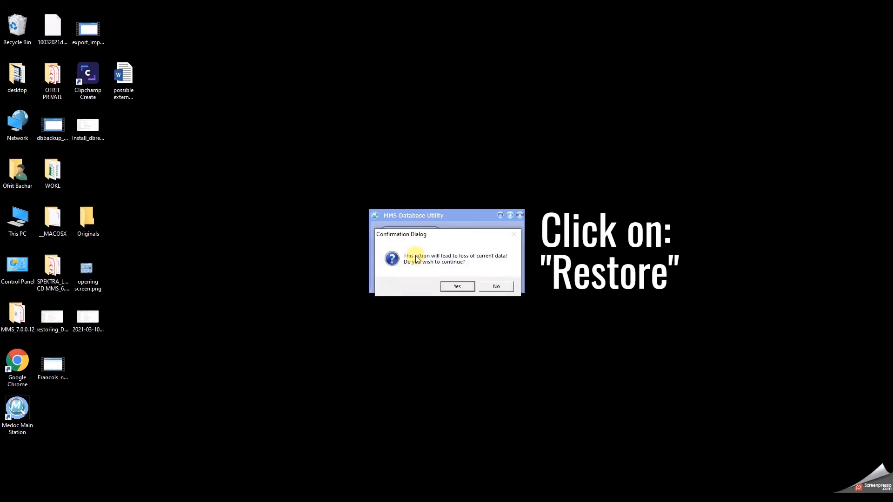
pyautogui.click(457, 286)
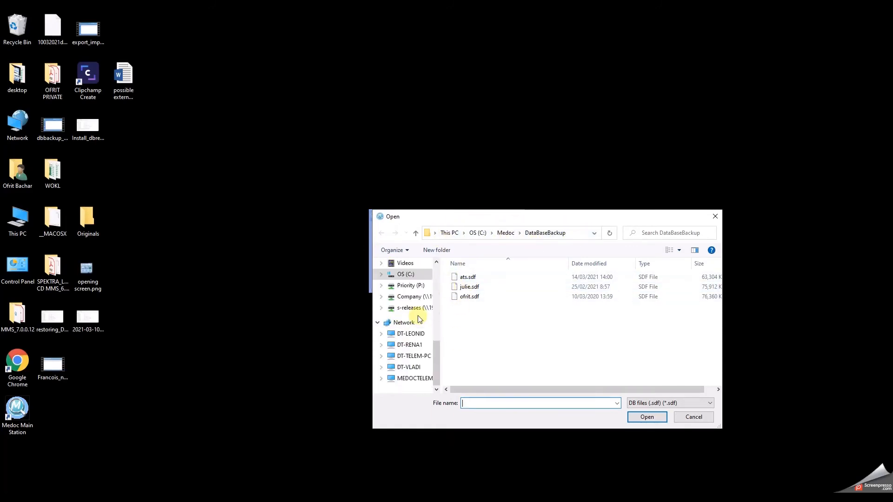
# - Restore the database from the 10032021db.sdf backup on the Desktop
pyautogui.scroll(3, 422, 317)
pyautogui.scroll(1, 420, 316)
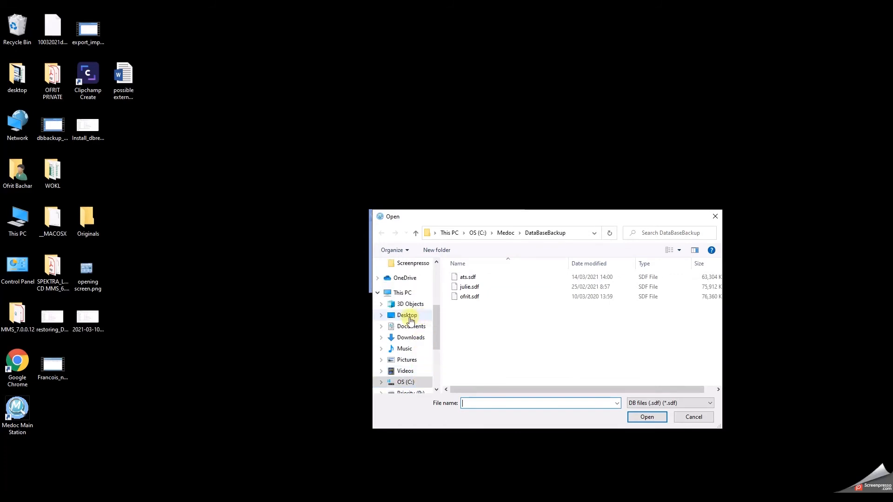
pyautogui.click(409, 317)
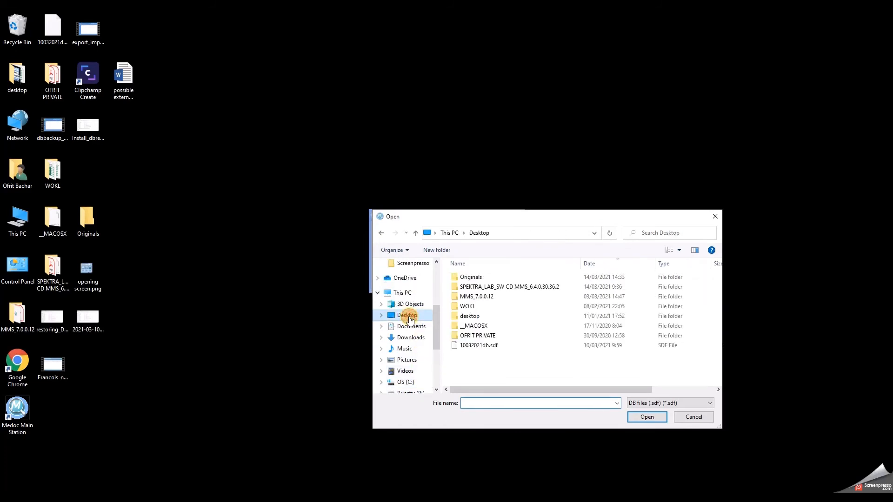
pyautogui.click(488, 346)
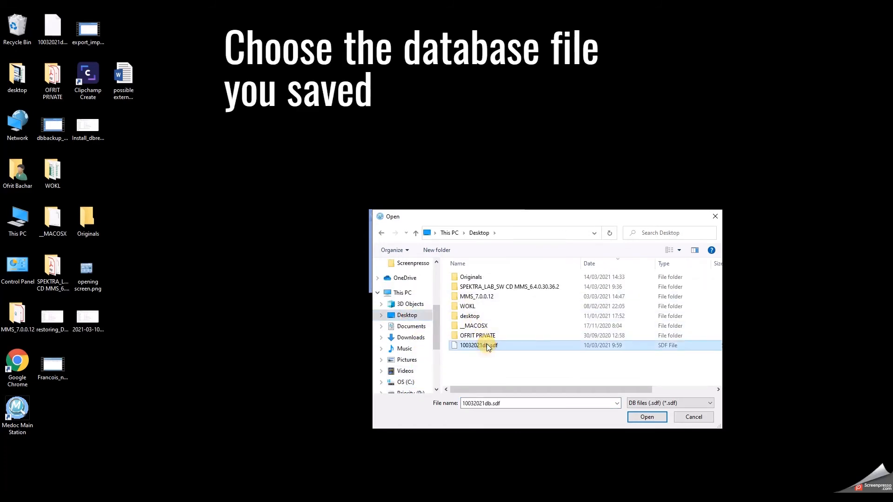
pyautogui.click(647, 417)
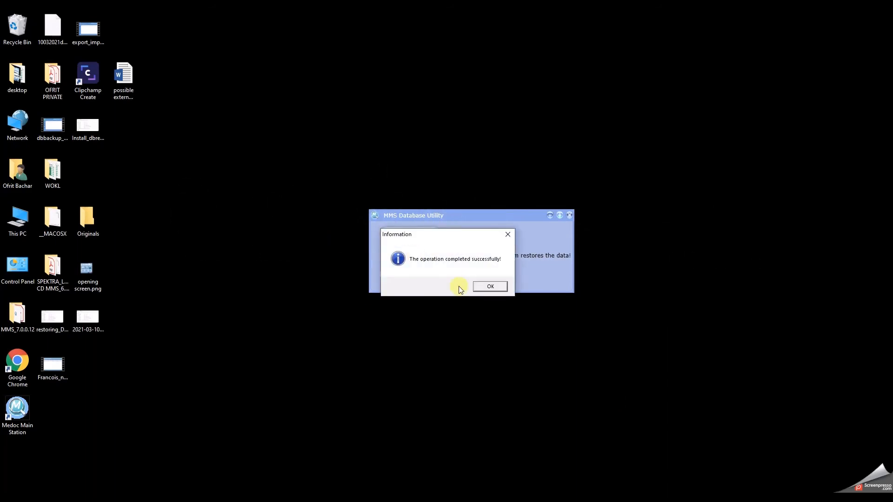
# - Dismiss the success message, close the Database Utility and relaunch Medoc Main Station from the desktop
pyautogui.click(499, 286)
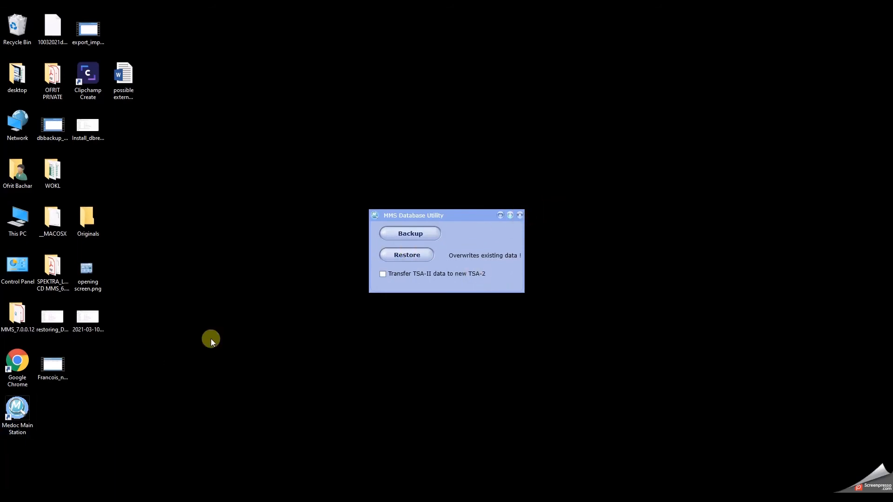
pyautogui.click(520, 214)
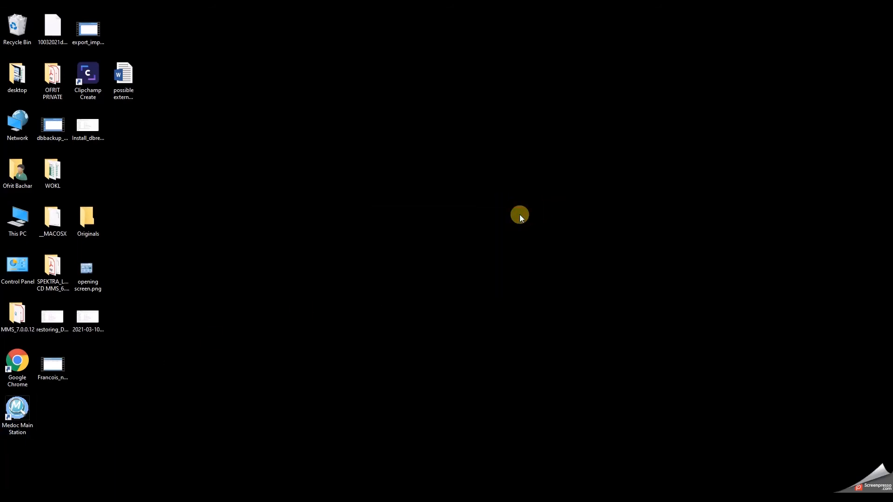
pyautogui.click(17, 412)
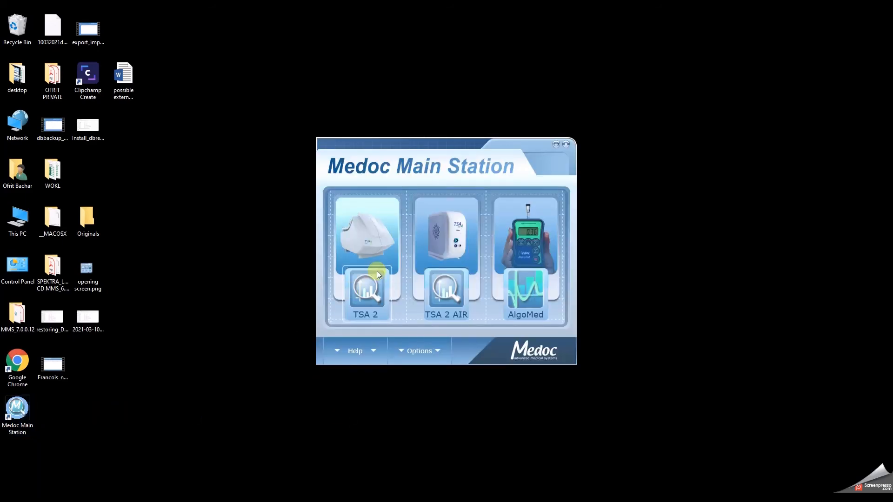
# - Log in to TSA 2 as admin with the account password and continue in demo mode
pyautogui.click(377, 271)
pyautogui.write('admin')
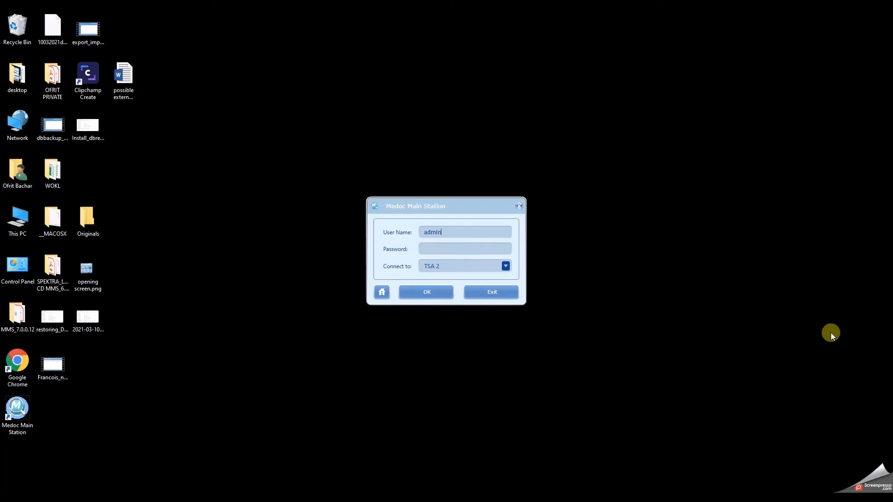
pyautogui.press('Tab')
pyautogui.write('****')
pyautogui.press('Return')
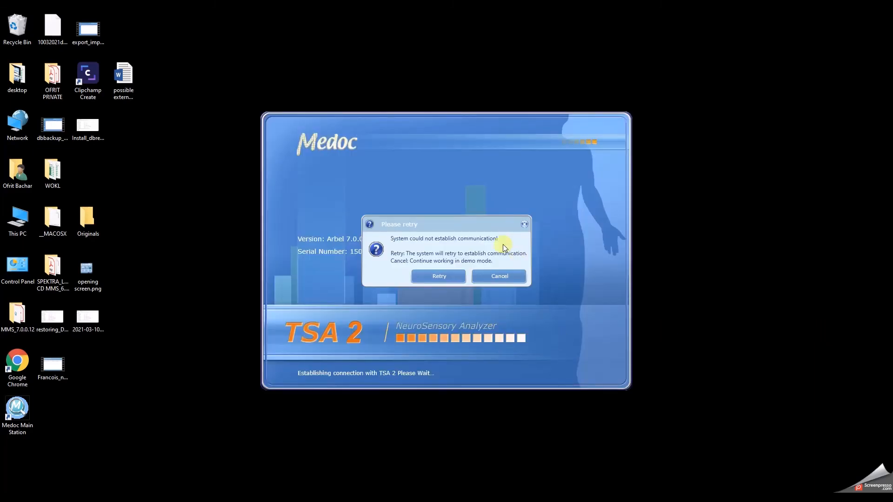
pyautogui.click(503, 275)
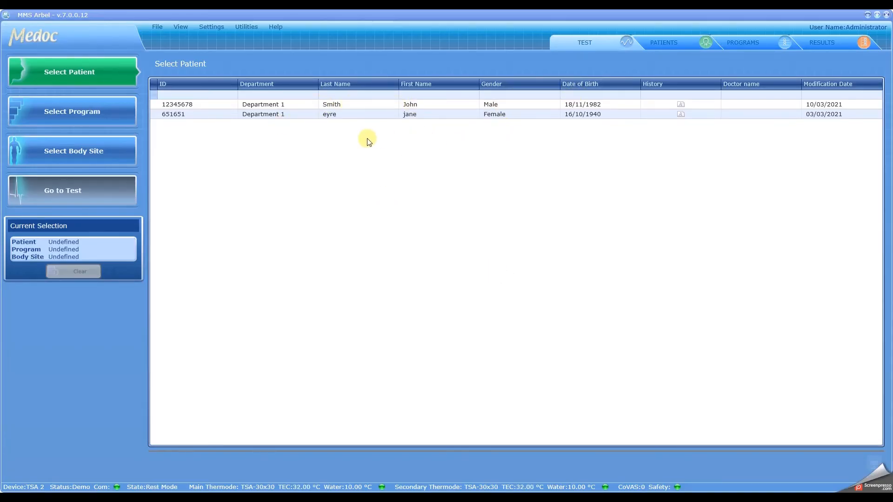
pyautogui.click(665, 40)
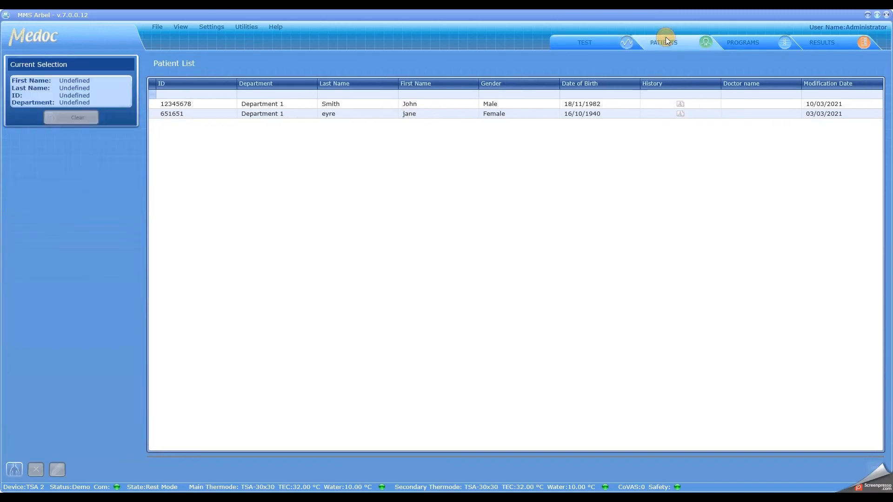
pyautogui.click(740, 43)
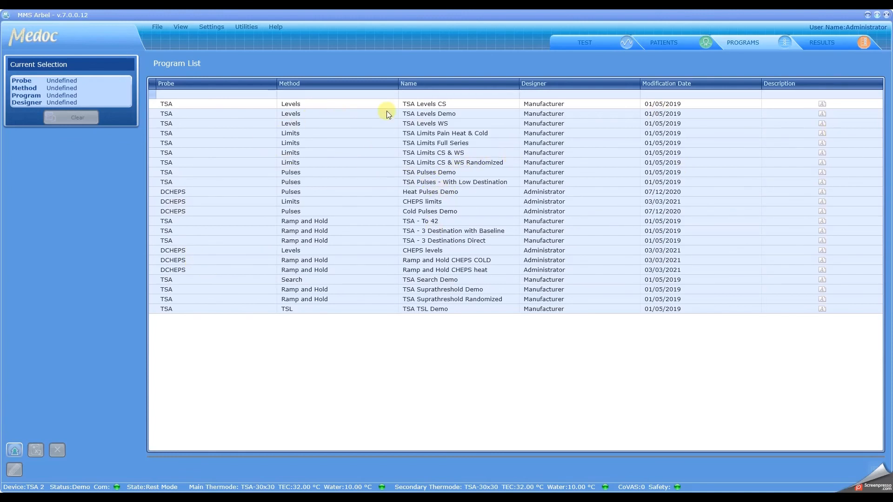
pyautogui.click(832, 43)
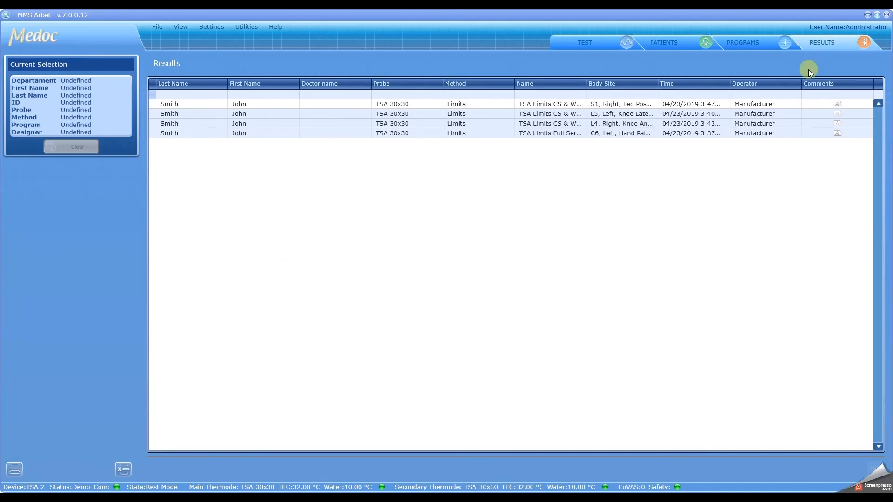
pyautogui.click(741, 42)
pyautogui.click(666, 45)
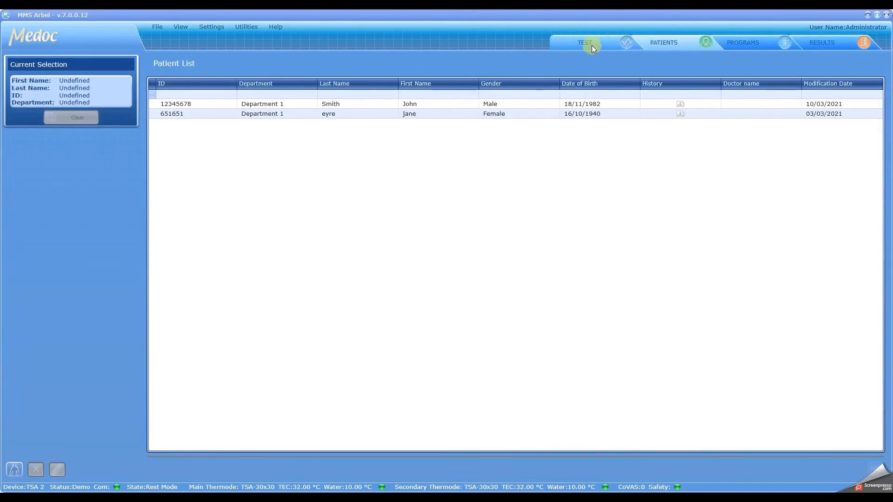
pyautogui.click(592, 45)
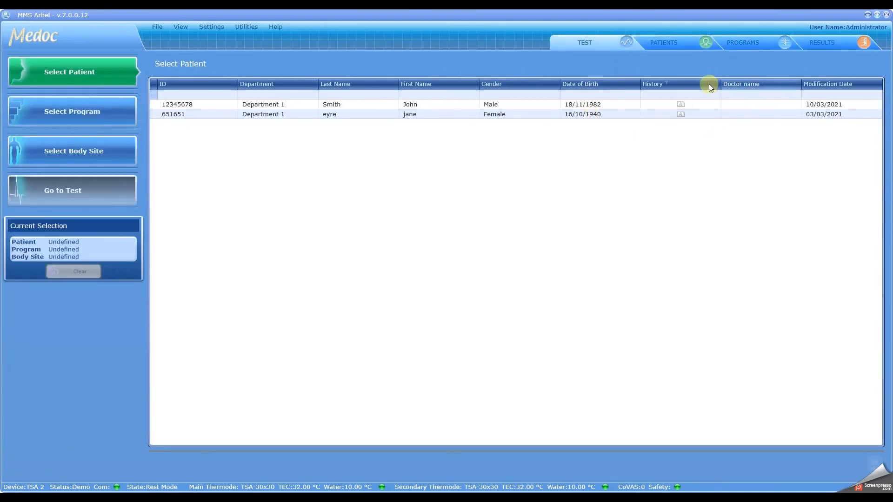